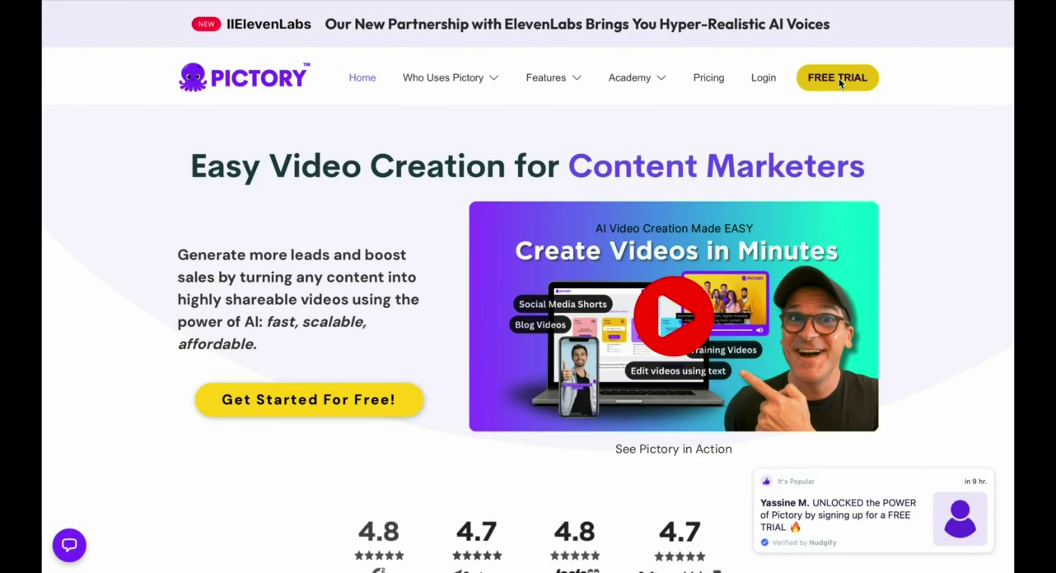
Step: Sign up for a Pictory free trial to reach the Script, Article, Edit and Visuals to Video dashboard
{"action": "left_click", "coordinate": [838, 79]}
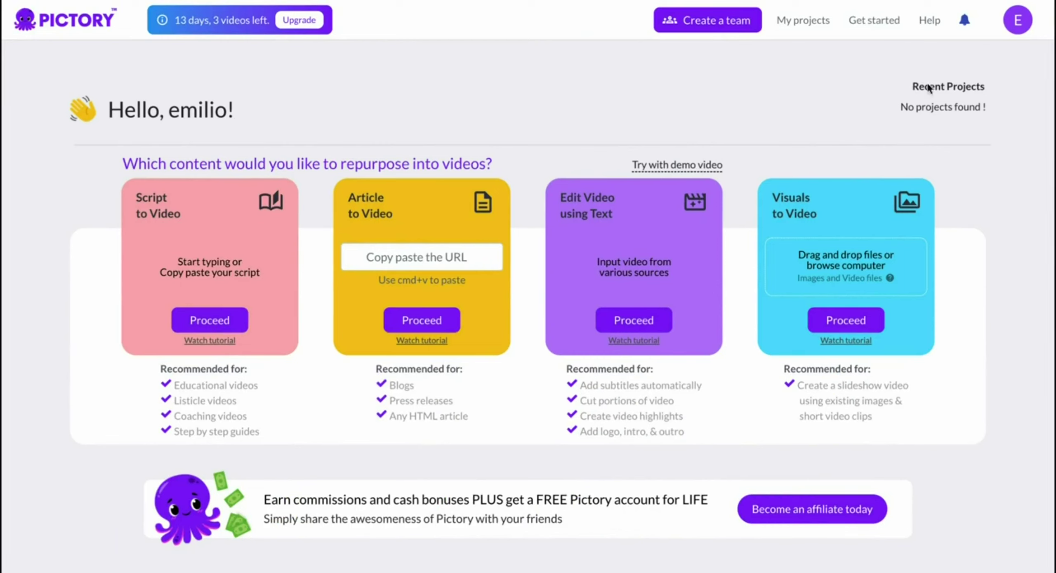
Step: Set the Premium plan to 160 videos per month, billed annually at $468.00/year
{"action": "left_click", "coordinate": [301, 20]}
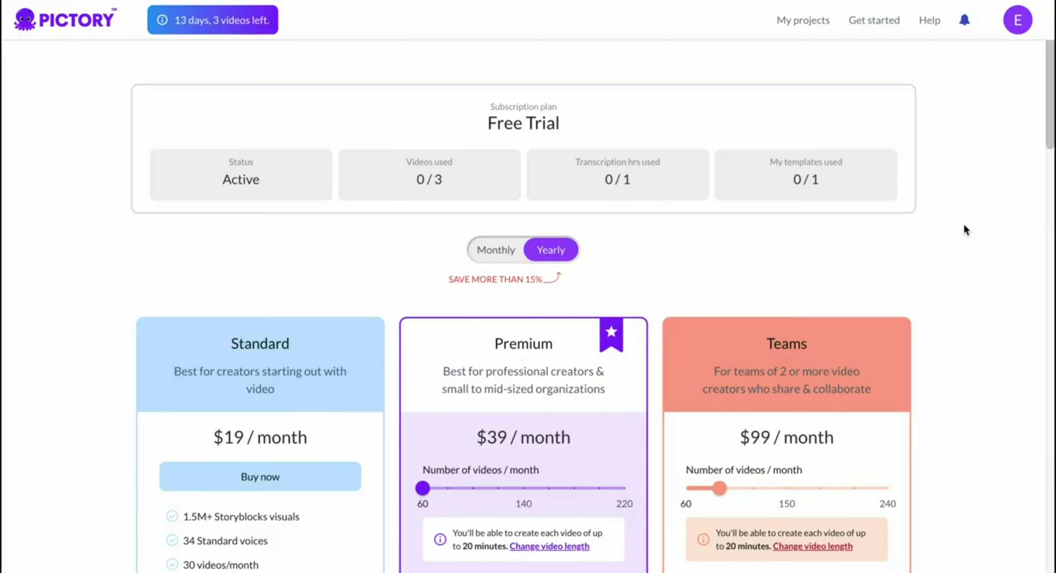
{"action": "scroll", "coordinate": [964, 226], "scroll_direction": "down", "scroll_amount": 2}
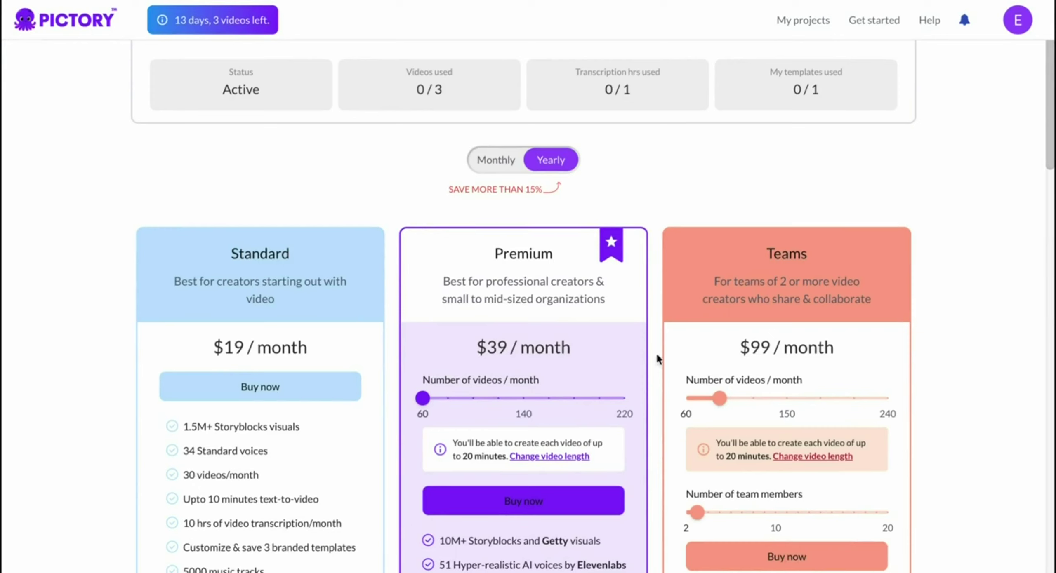
{"action": "left_click_drag", "start_coordinate": [423, 400], "coordinate": [550, 405]}
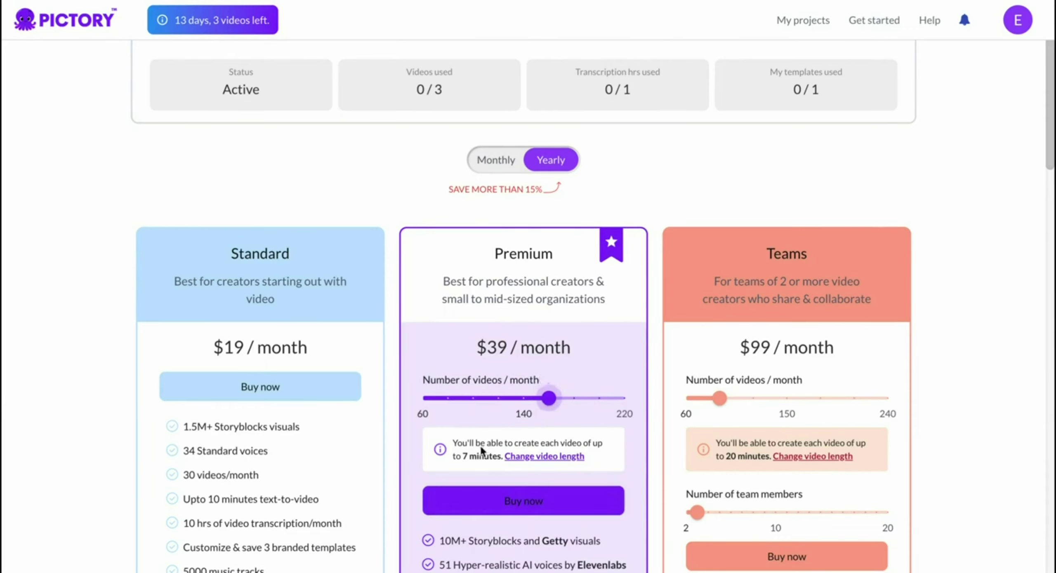
{"action": "mouse_move", "coordinate": [551, 405]}
{"action": "scroll", "coordinate": [536, 499], "scroll_direction": "down", "scroll_amount": 5}
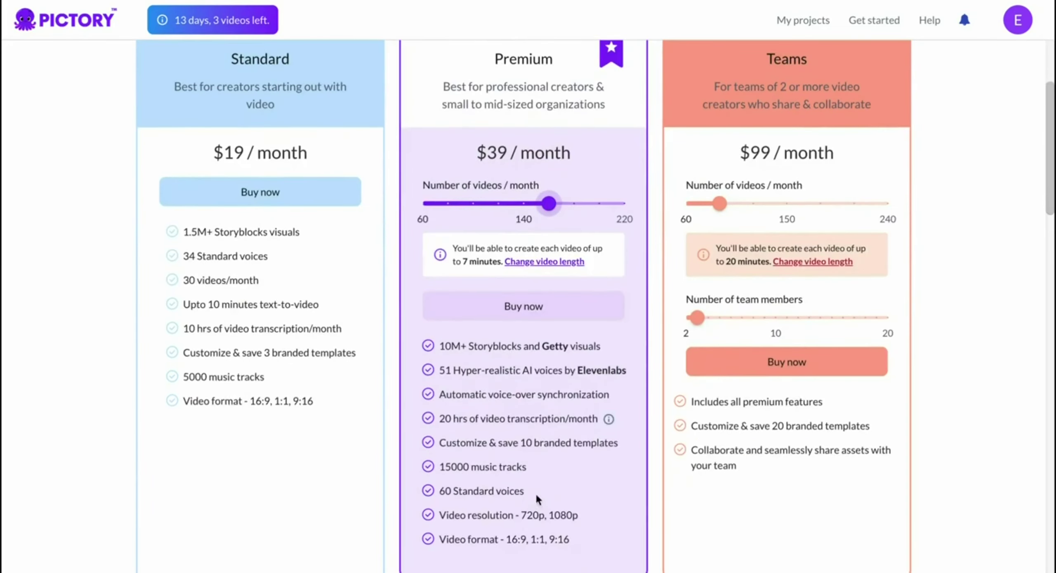
Step: Buy Premium and apply coupon dz44, taking $93.60 off for a $374.40/year total
{"action": "left_click", "coordinate": [495, 306]}
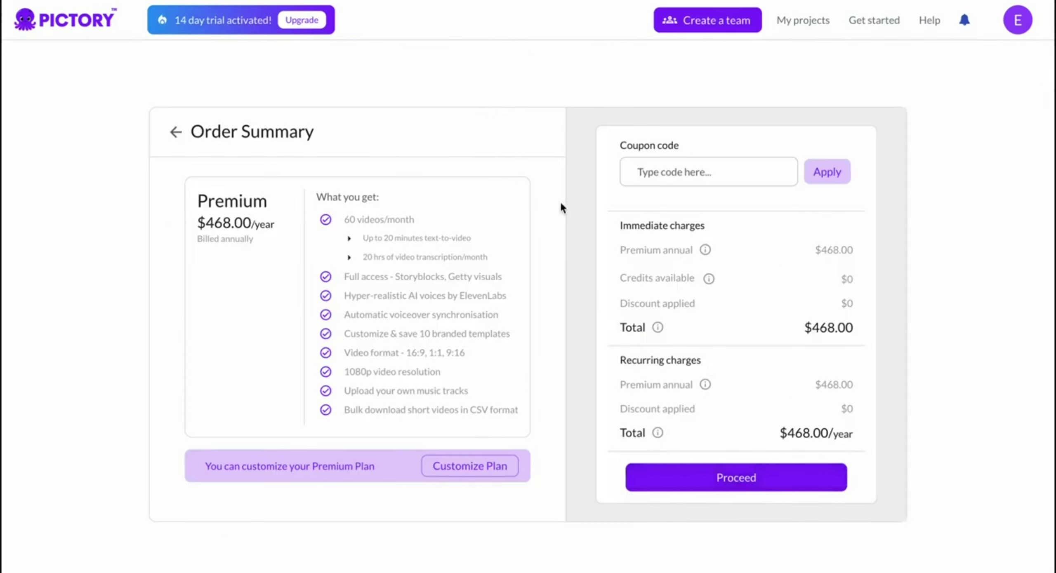
{"action": "left_click", "coordinate": [663, 169]}
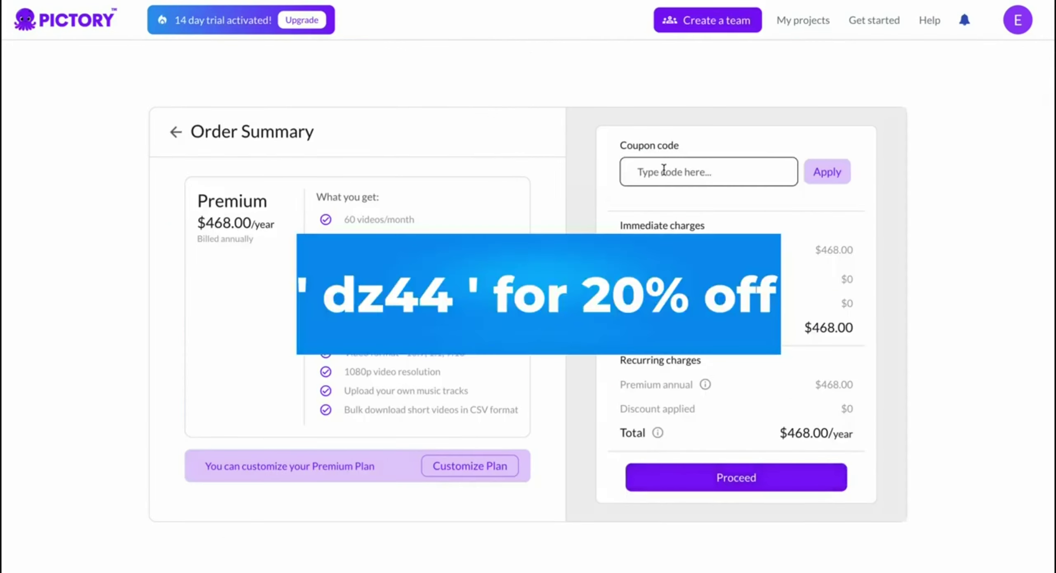
{"action": "type", "text": "dz44"}
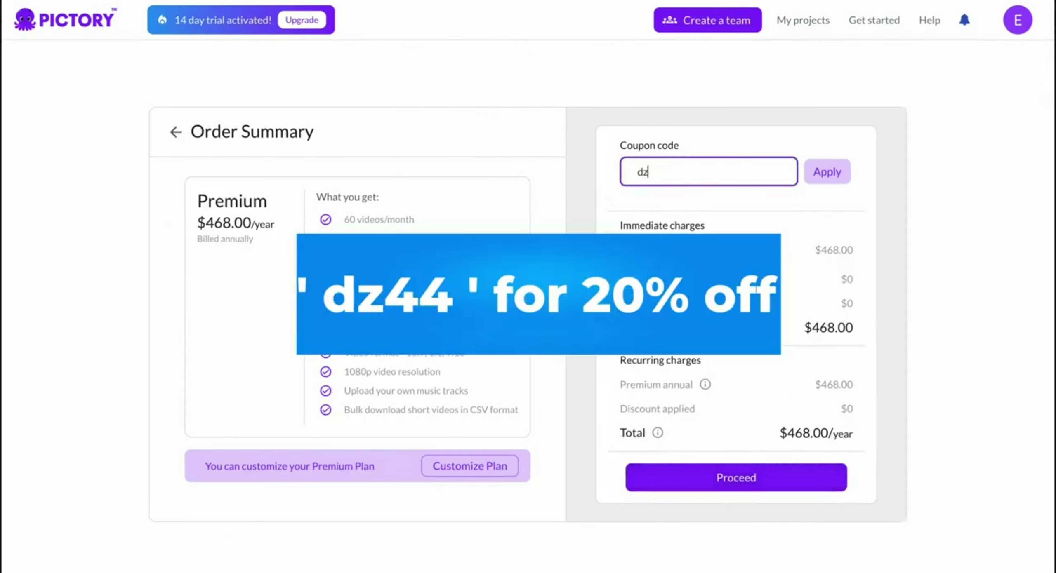
{"action": "left_click", "coordinate": [827, 172]}
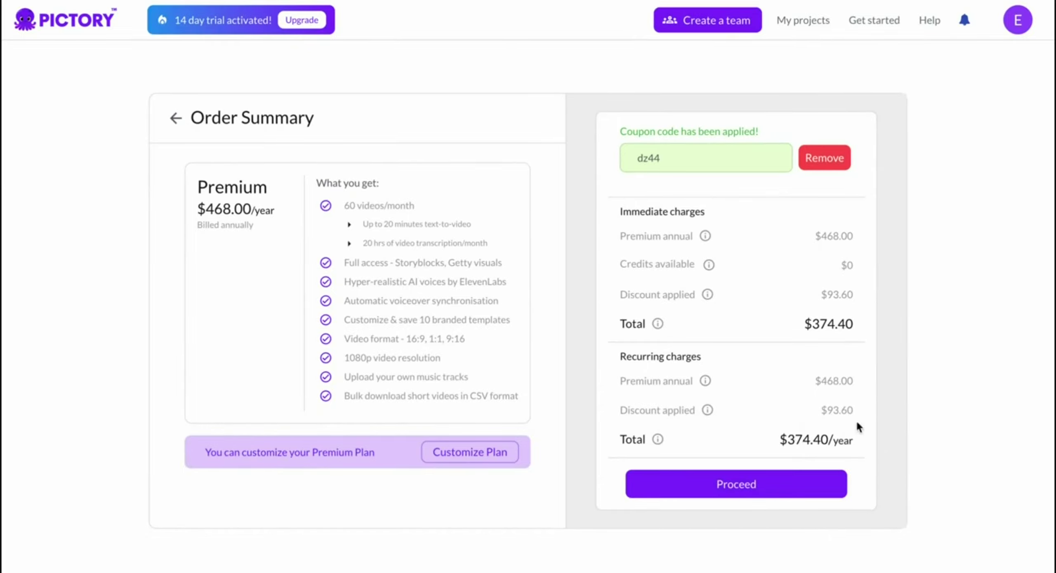
Step: Proceed past checkout and paste the 4,538-character London top-10 travel script into a new Script to Video project
{"action": "left_click", "coordinate": [792, 483]}
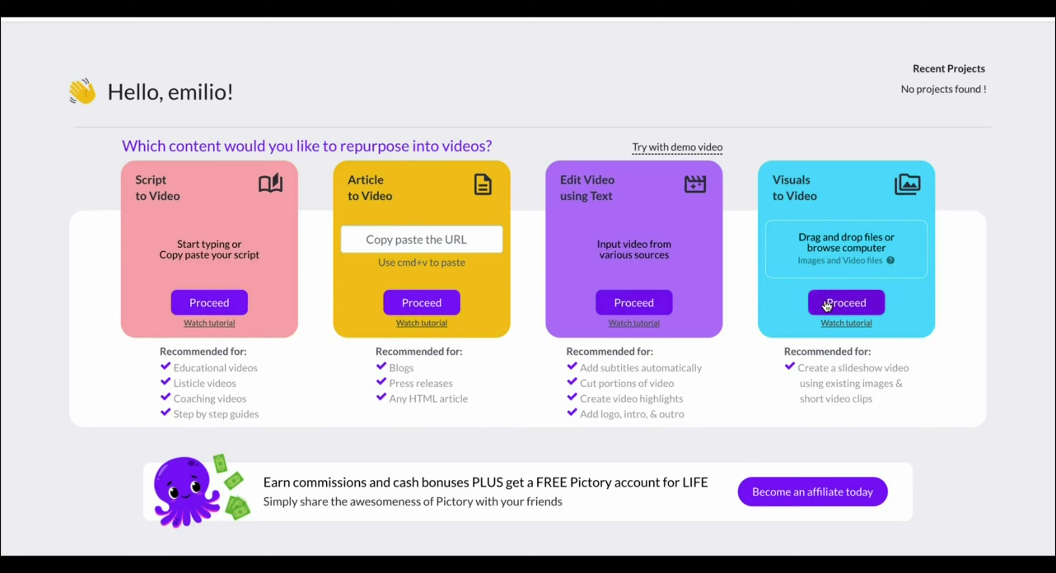
{"action": "left_click", "coordinate": [206, 307]}
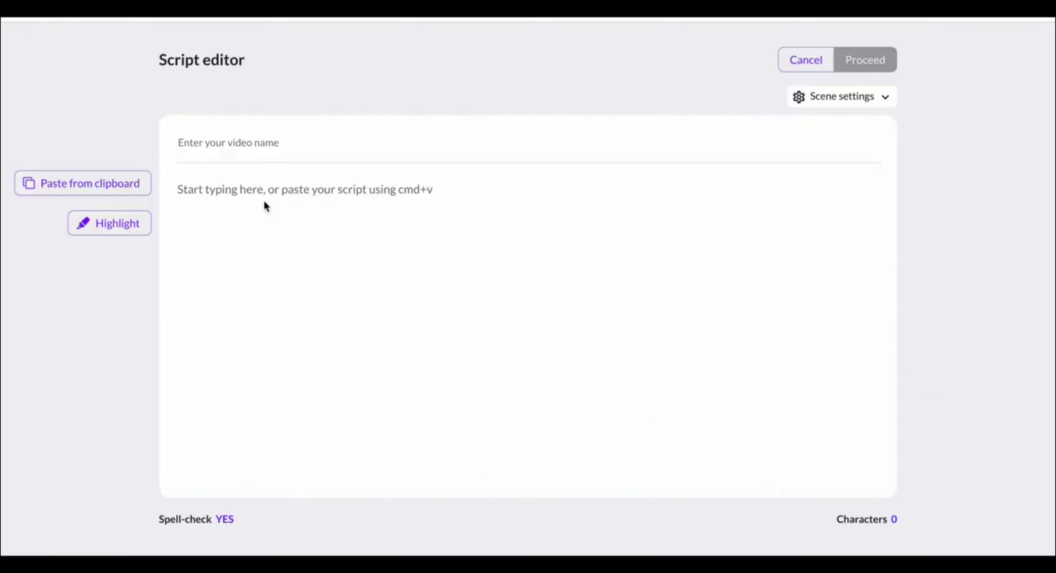
{"action": "left_click", "coordinate": [252, 184]}
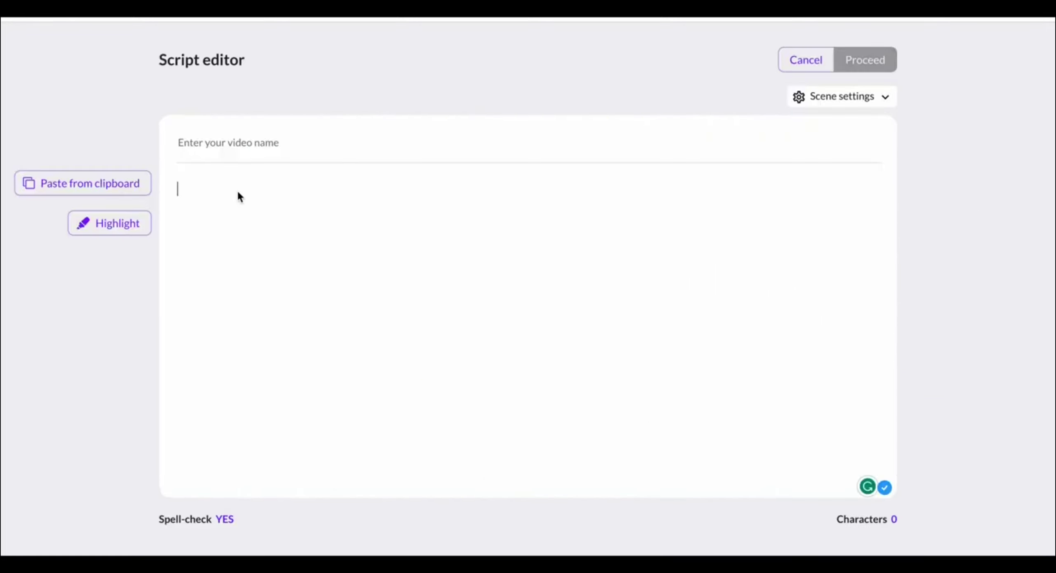
{"action": "key", "text": "ctrl+v"}
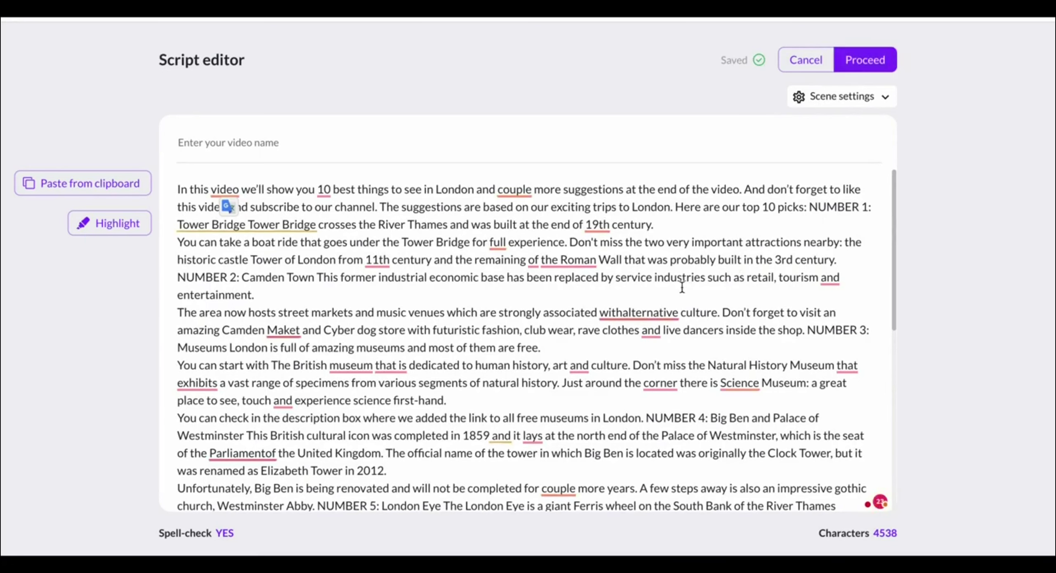
{"action": "scroll", "coordinate": [681, 285], "scroll_direction": "down", "scroll_amount": 8}
{"action": "scroll", "coordinate": [679, 286], "scroll_direction": "down", "scroll_amount": 2}
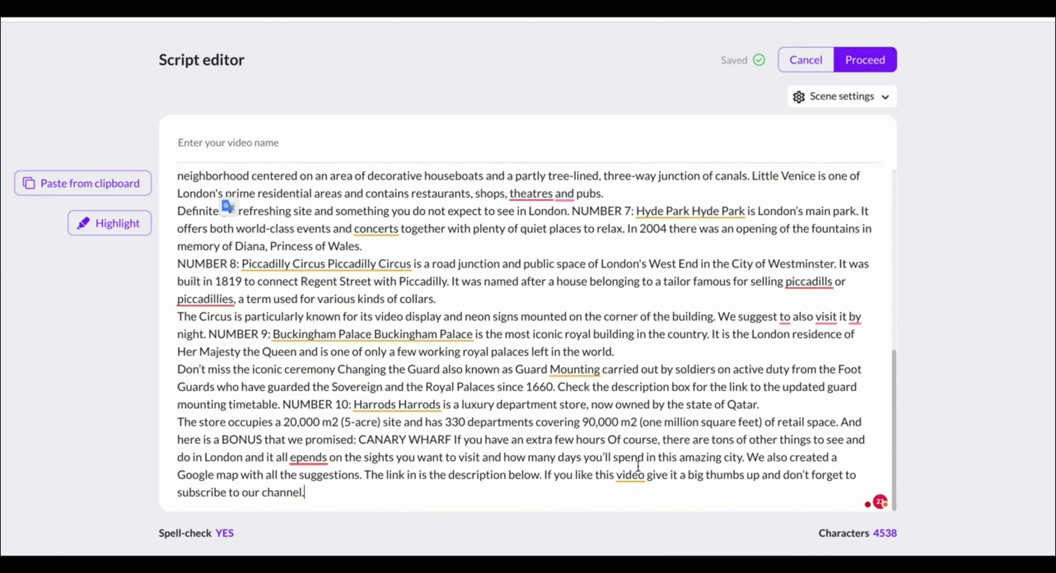
Step: Choose the Lemon template in 16:9 widescreen to begin generating the storyboard
{"action": "left_click", "coordinate": [881, 63]}
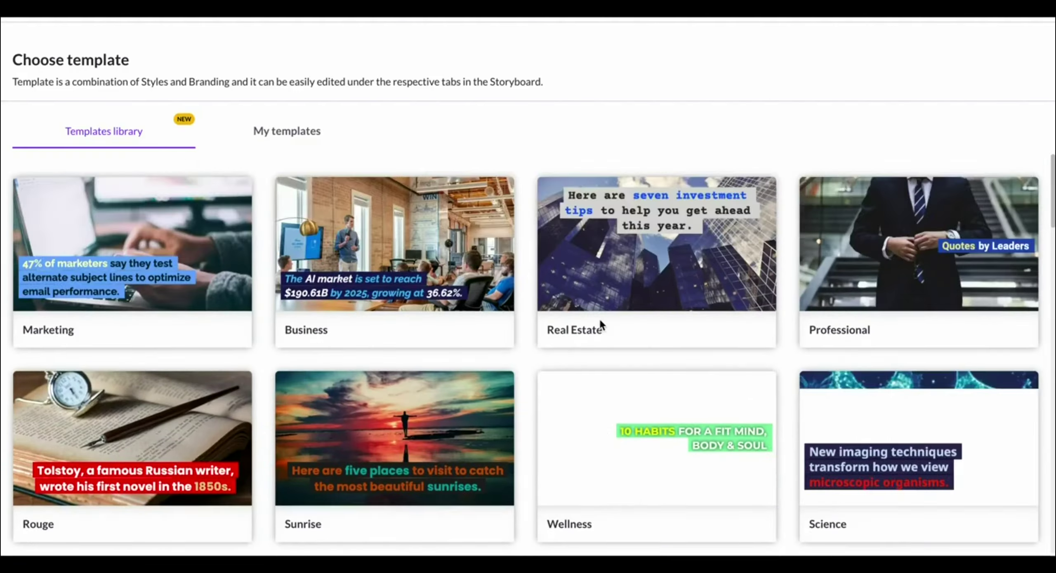
{"action": "scroll", "coordinate": [599, 322], "scroll_direction": "down", "scroll_amount": 5}
{"action": "scroll", "coordinate": [600, 324], "scroll_direction": "down", "scroll_amount": 8}
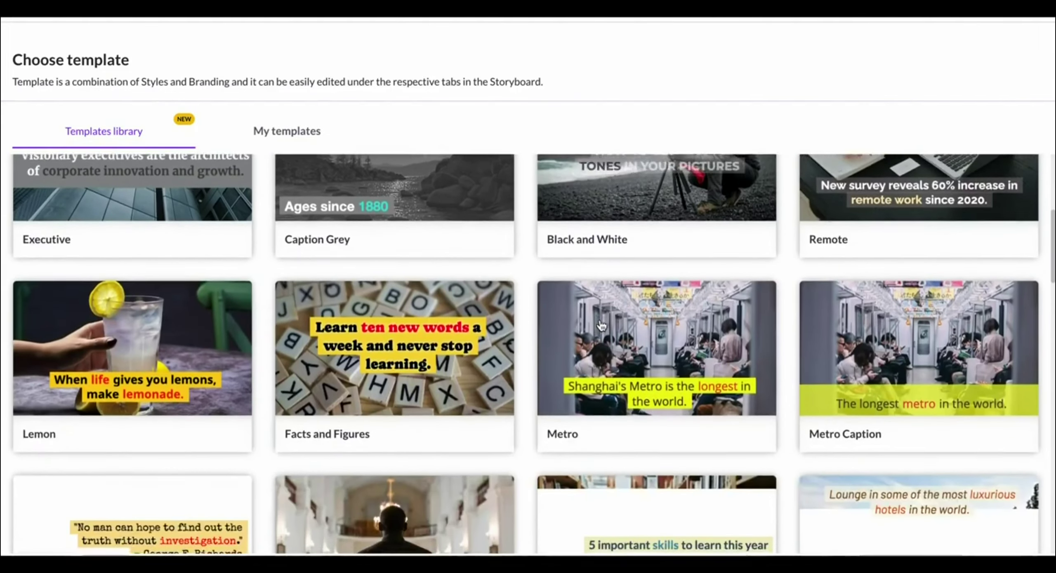
{"action": "scroll", "coordinate": [168, 288], "scroll_direction": "up", "scroll_amount": 4}
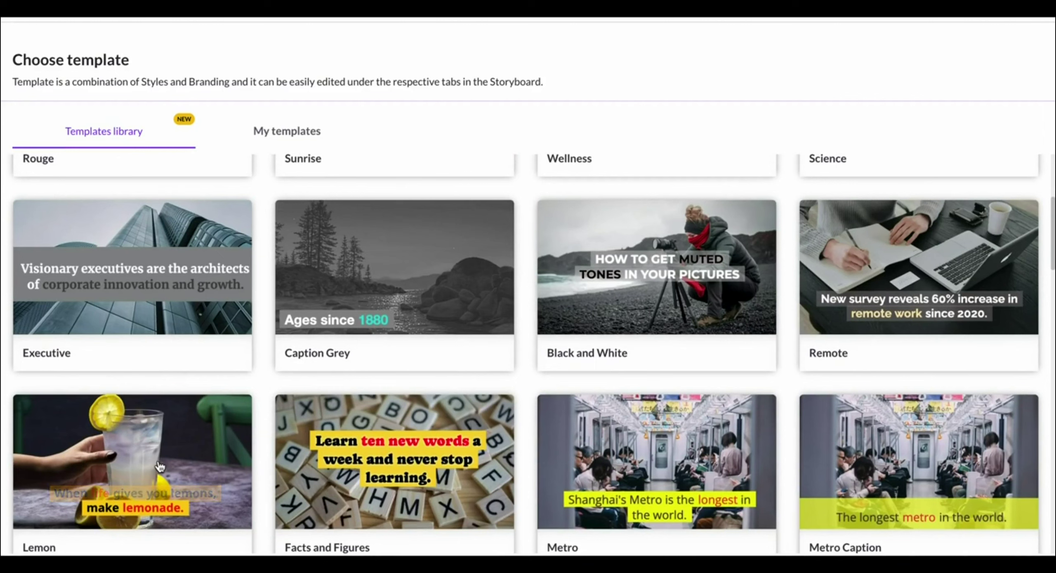
{"action": "mouse_move", "coordinate": [160, 467]}
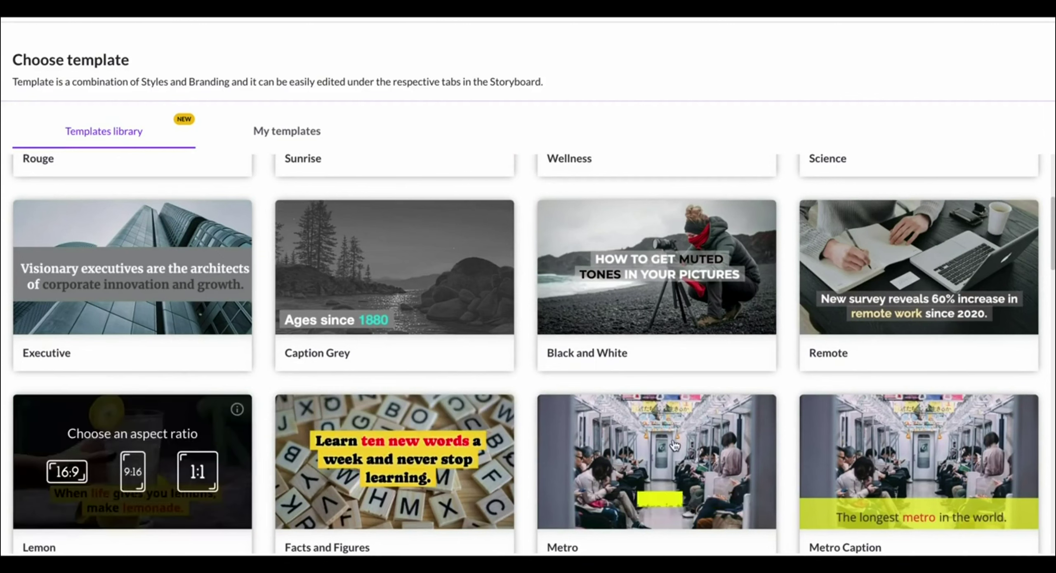
{"action": "scroll", "coordinate": [243, 407], "scroll_direction": "down", "scroll_amount": 4}
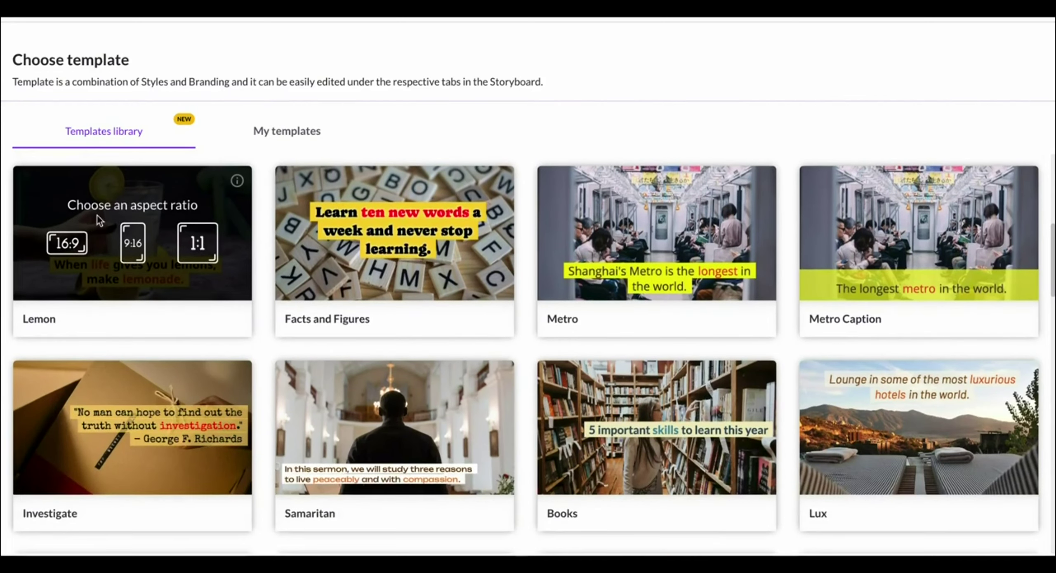
{"action": "left_click", "coordinate": [78, 244]}
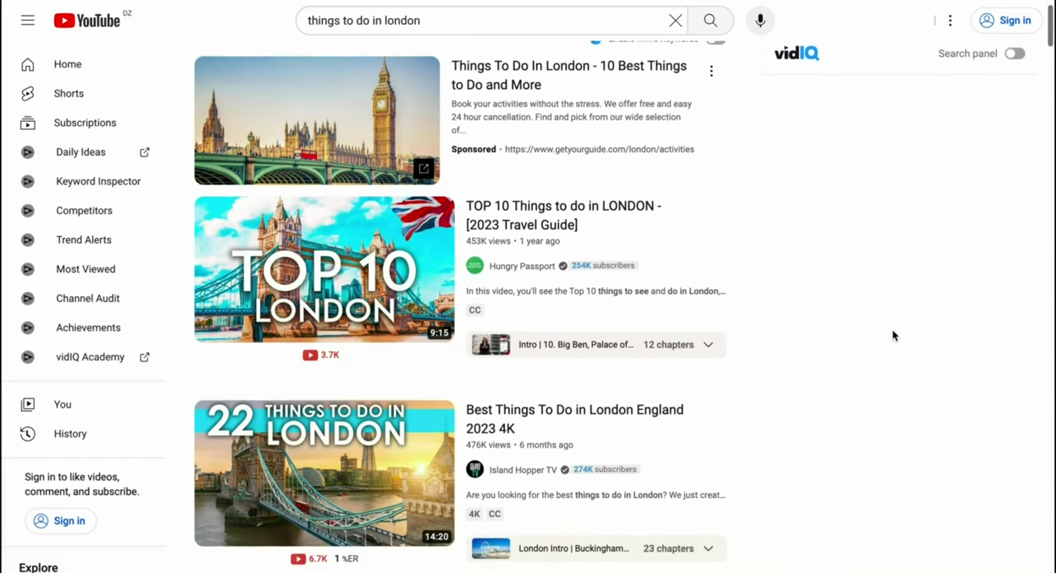
Step: Scroll through YouTube's 'things to do in london' results before returning to the Pictory storyboard
{"action": "scroll", "coordinate": [892, 328], "scroll_direction": "up", "scroll_amount": 1}
{"action": "scroll", "coordinate": [892, 328], "scroll_direction": "down", "scroll_amount": 9}
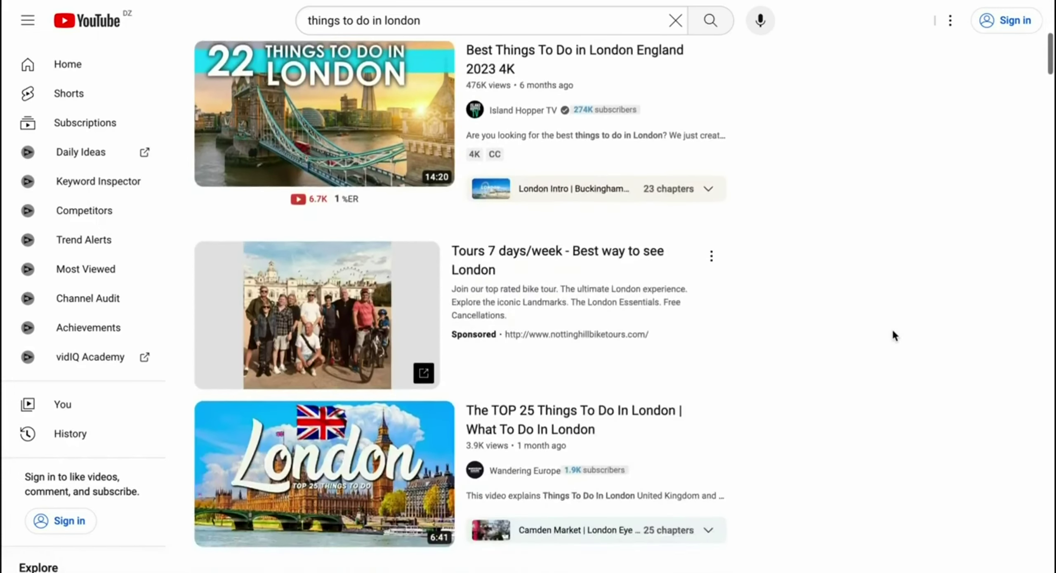
{"action": "scroll", "coordinate": [892, 332], "scroll_direction": "down", "scroll_amount": 10}
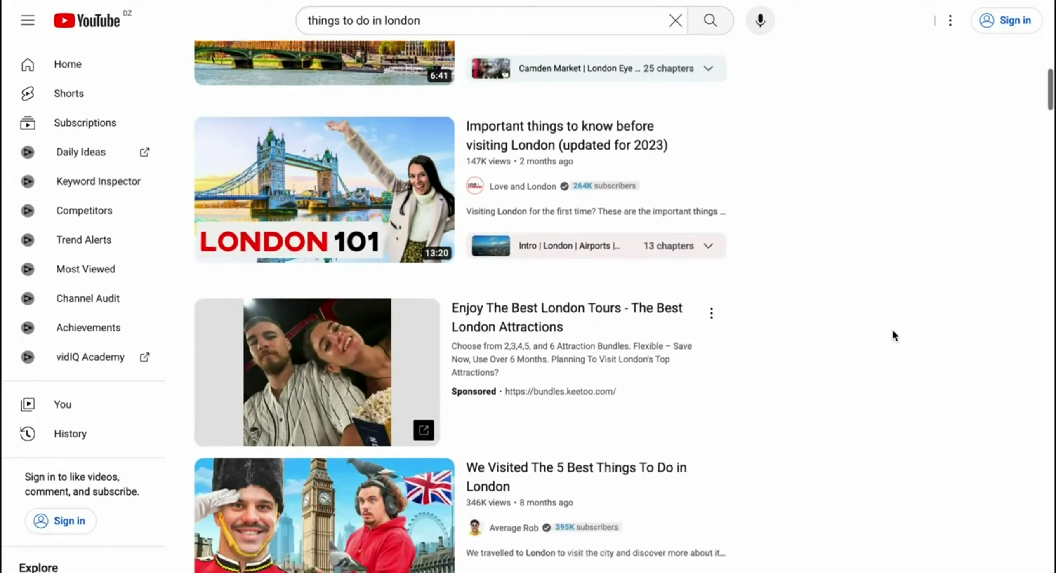
{"action": "scroll", "coordinate": [892, 331], "scroll_direction": "down", "scroll_amount": 13}
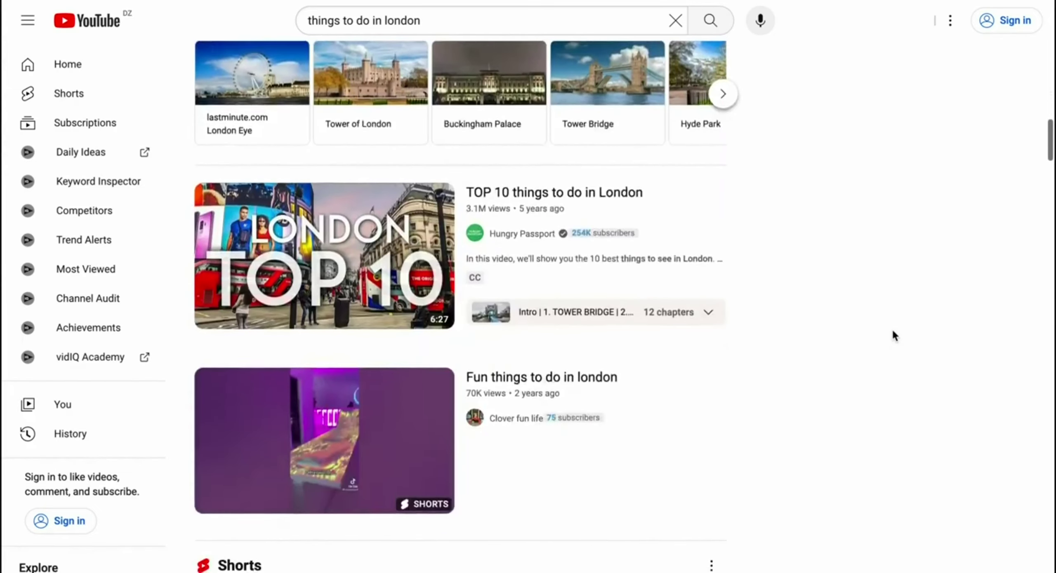
{"action": "scroll", "coordinate": [892, 328], "scroll_direction": "down", "scroll_amount": 1}
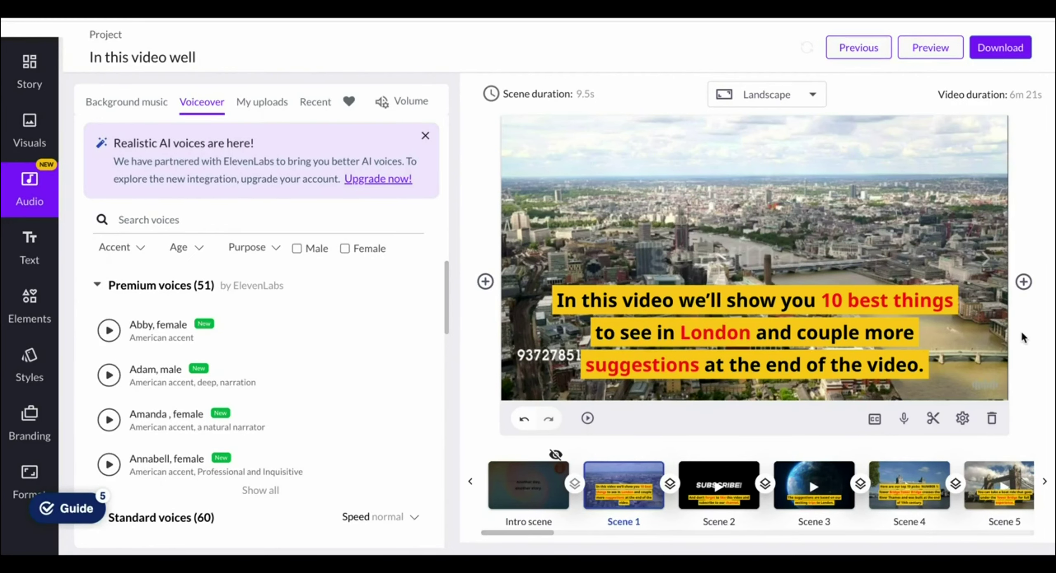
Step: Check the Insert scene options and scroll along the London storyboard's scene timeline
{"action": "scroll", "coordinate": [1010, 337], "scroll_direction": "down", "scroll_amount": 1}
{"action": "scroll", "coordinate": [1006, 337], "scroll_direction": "up", "scroll_amount": 1}
{"action": "mouse_move", "coordinate": [383, 324]}
{"action": "left_click", "coordinate": [1023, 281]}
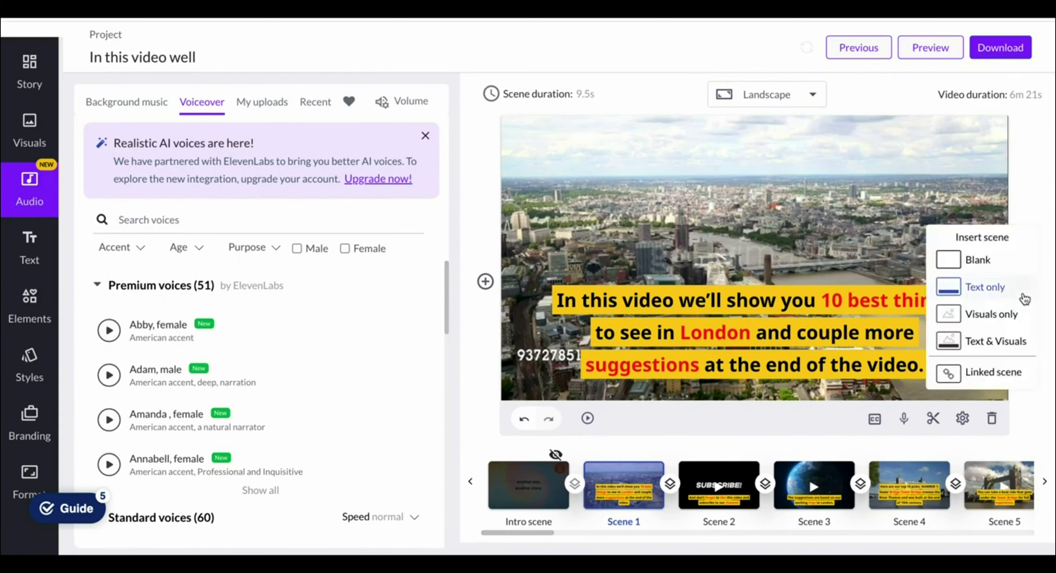
{"action": "scroll", "coordinate": [773, 468], "scroll_direction": "right", "scroll_amount": 5}
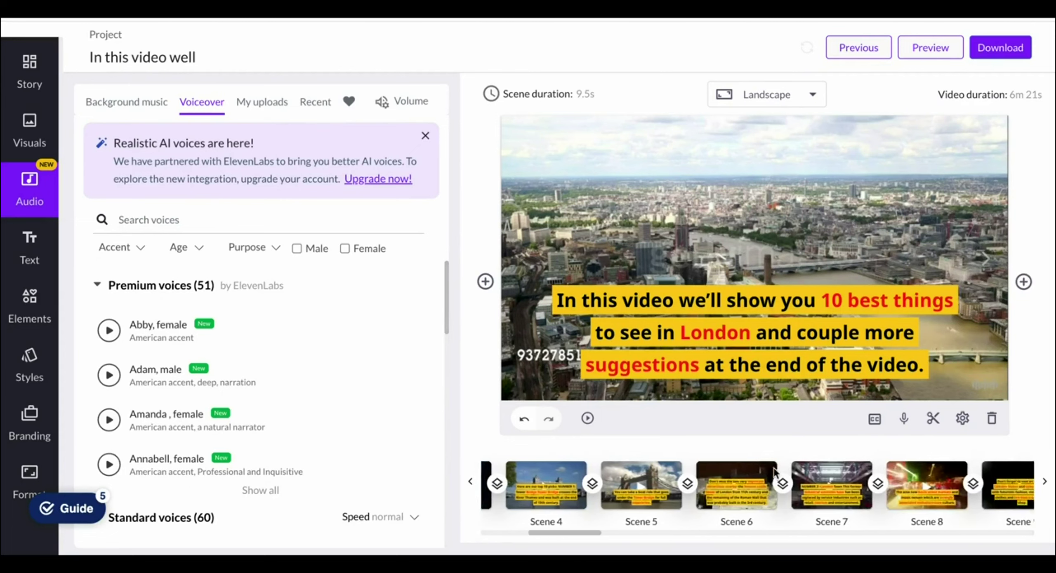
{"action": "scroll", "coordinate": [774, 468], "scroll_direction": "right", "scroll_amount": 10}
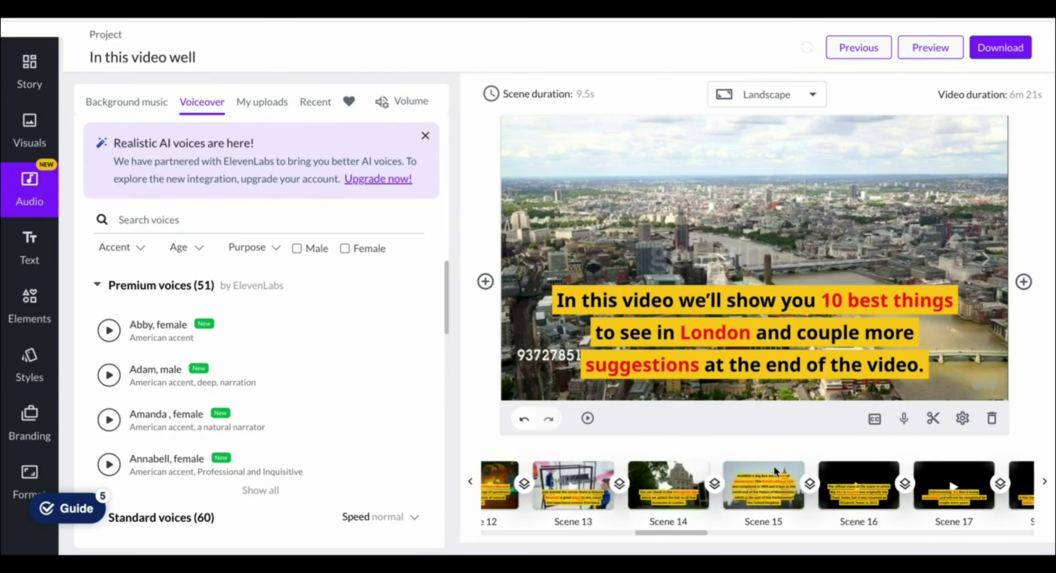
{"action": "scroll", "coordinate": [773, 466], "scroll_direction": "right", "scroll_amount": 6}
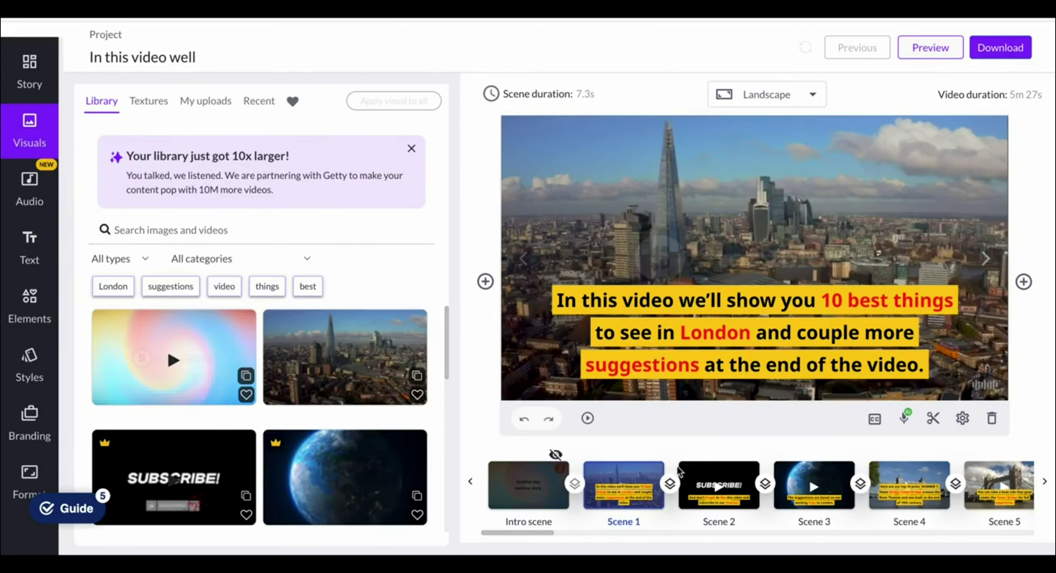
Step: Search the stock library for 'london' and make the Westminster clip Scene 1's background
{"action": "left_click", "coordinate": [215, 236]}
{"action": "type", "text": "london"}
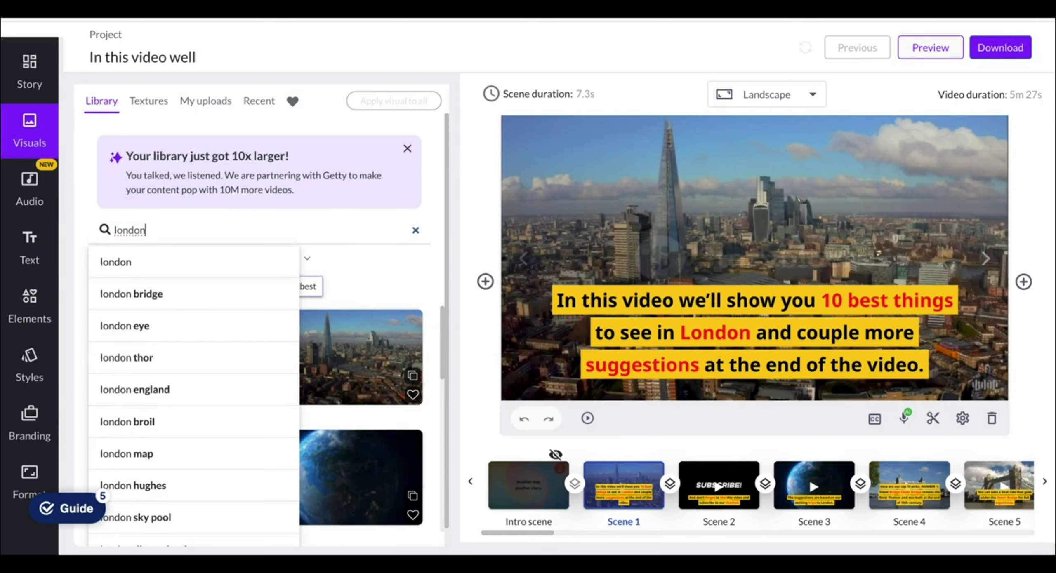
{"action": "key", "text": "Return"}
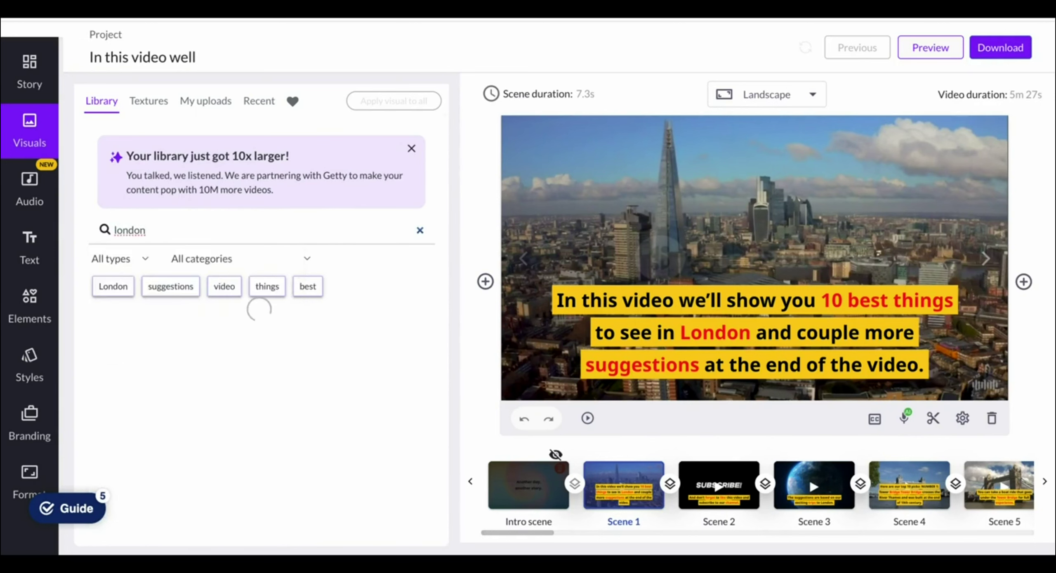
{"action": "scroll", "coordinate": [404, 367], "scroll_direction": "down", "scroll_amount": 2}
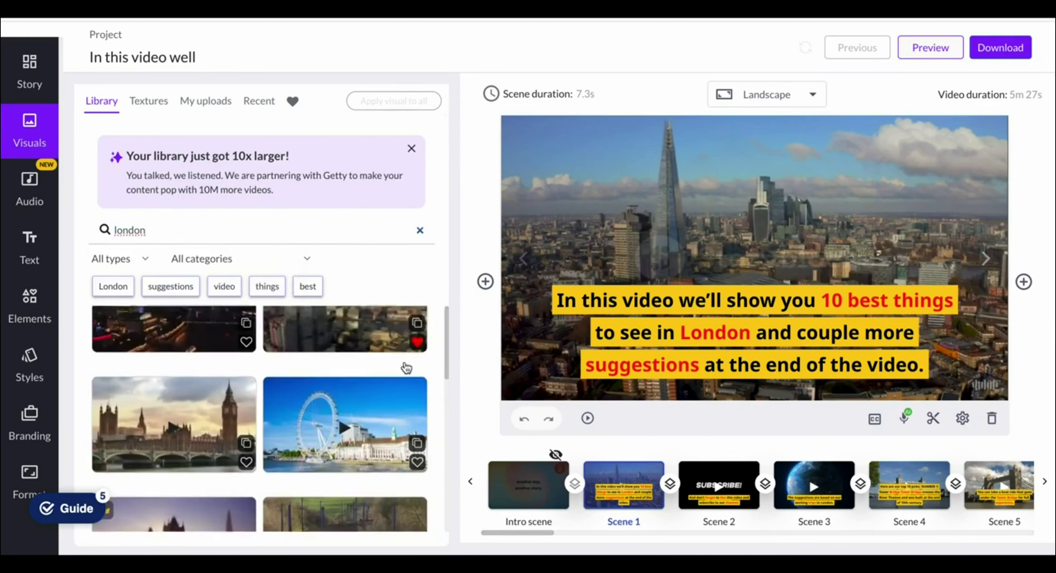
{"action": "scroll", "coordinate": [404, 367], "scroll_direction": "down", "scroll_amount": 1}
{"action": "scroll", "coordinate": [170, 369], "scroll_direction": "up", "scroll_amount": 2}
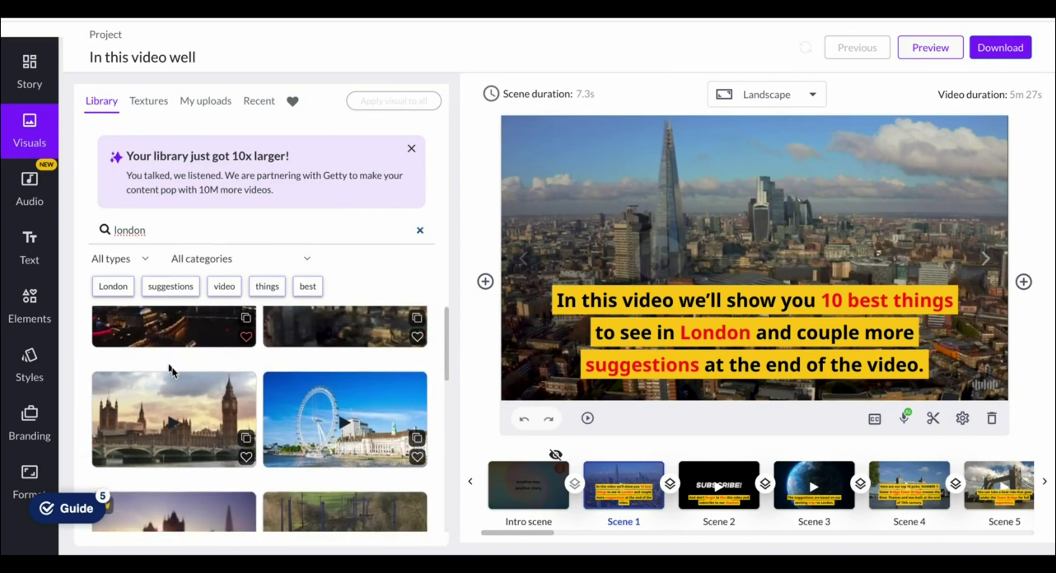
{"action": "left_click", "coordinate": [190, 407]}
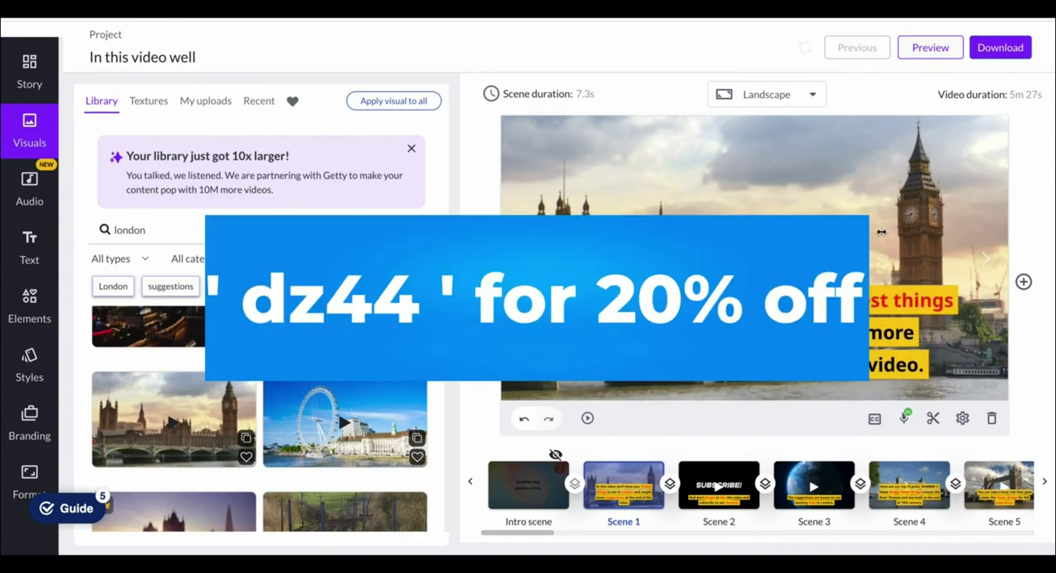
{"action": "scroll", "coordinate": [775, 472], "scroll_direction": "right", "scroll_amount": 5}
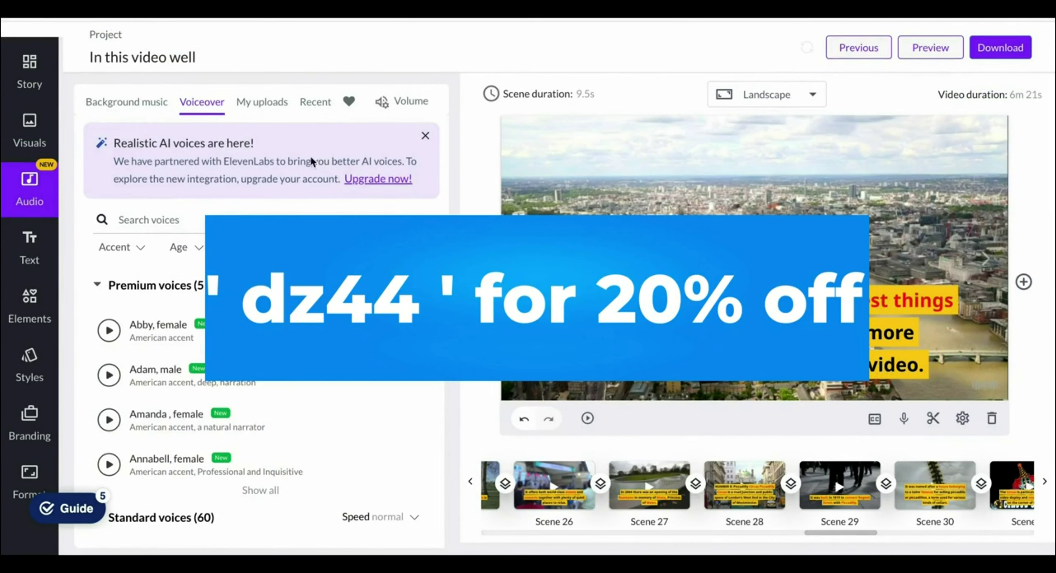
Step: Collapse the Premium voices list and dismiss the 'Realistic AI voices' announcement
{"action": "scroll", "coordinate": [247, 285], "scroll_direction": "down", "scroll_amount": 2}
{"action": "left_click", "coordinate": [270, 279]}
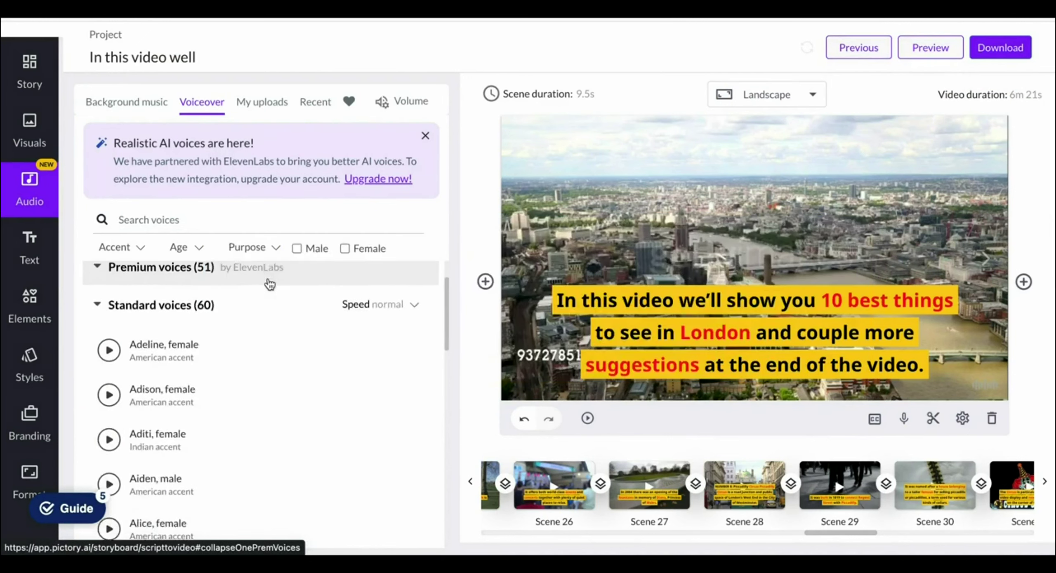
{"action": "scroll", "coordinate": [219, 402], "scroll_direction": "down", "scroll_amount": 2}
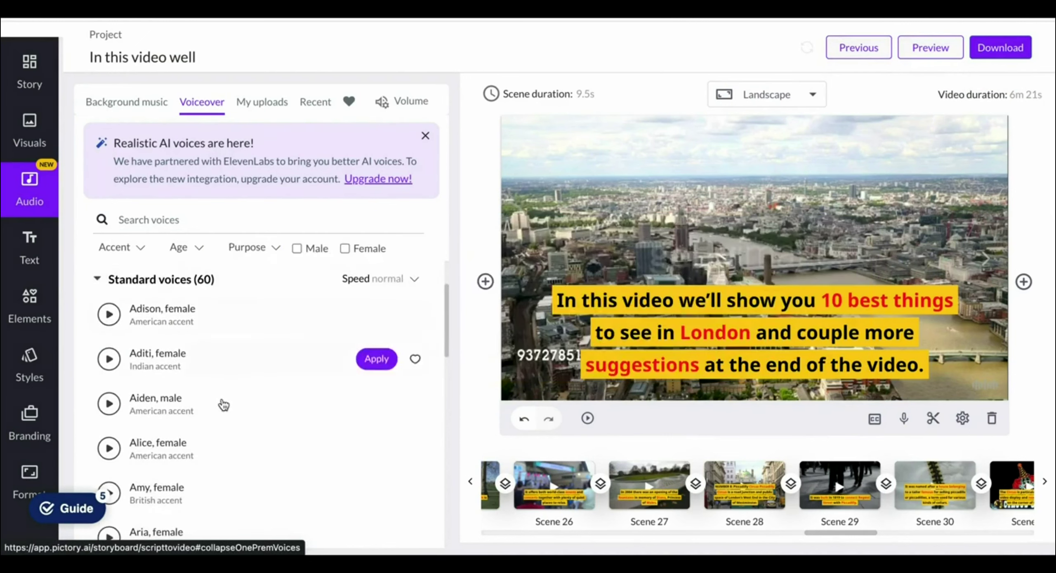
{"action": "left_click", "coordinate": [425, 136]}
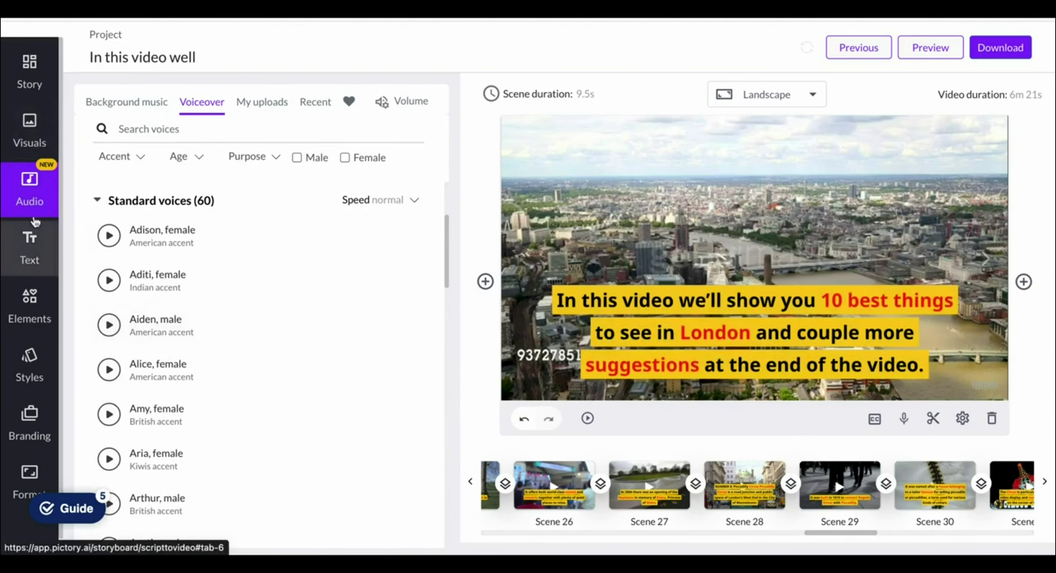
Step: Replace the scene's aerial cityscape with a Shard skyline stock clip
{"action": "left_click", "coordinate": [31, 138]}
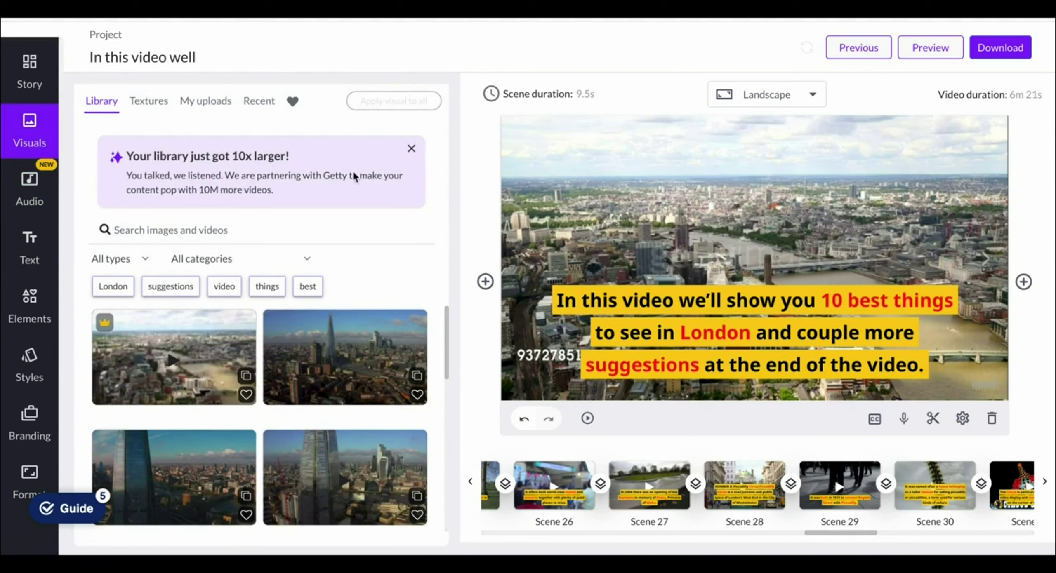
{"action": "scroll", "coordinate": [325, 330], "scroll_direction": "down", "scroll_amount": 1}
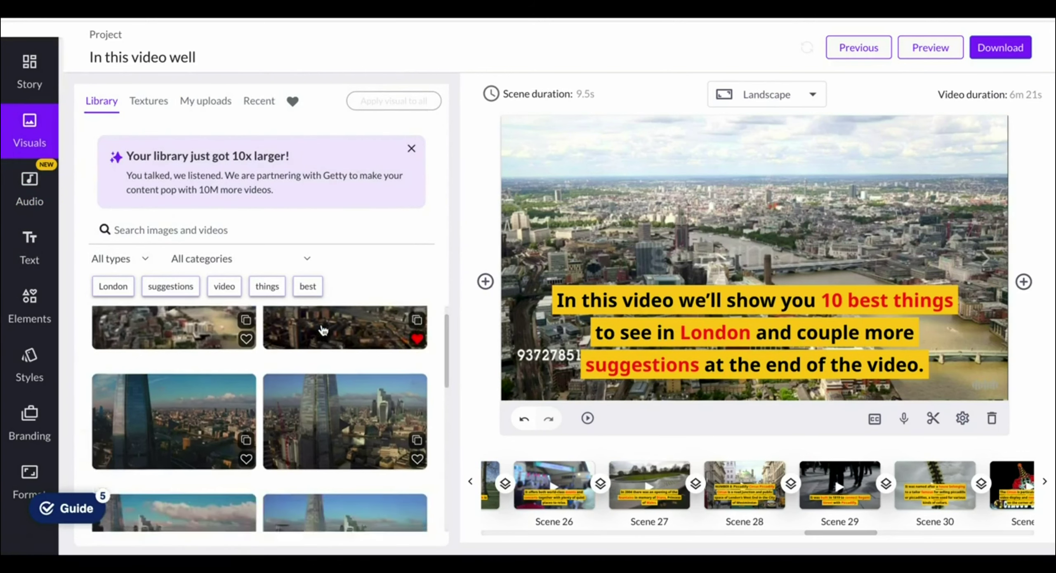
{"action": "left_click", "coordinate": [332, 340]}
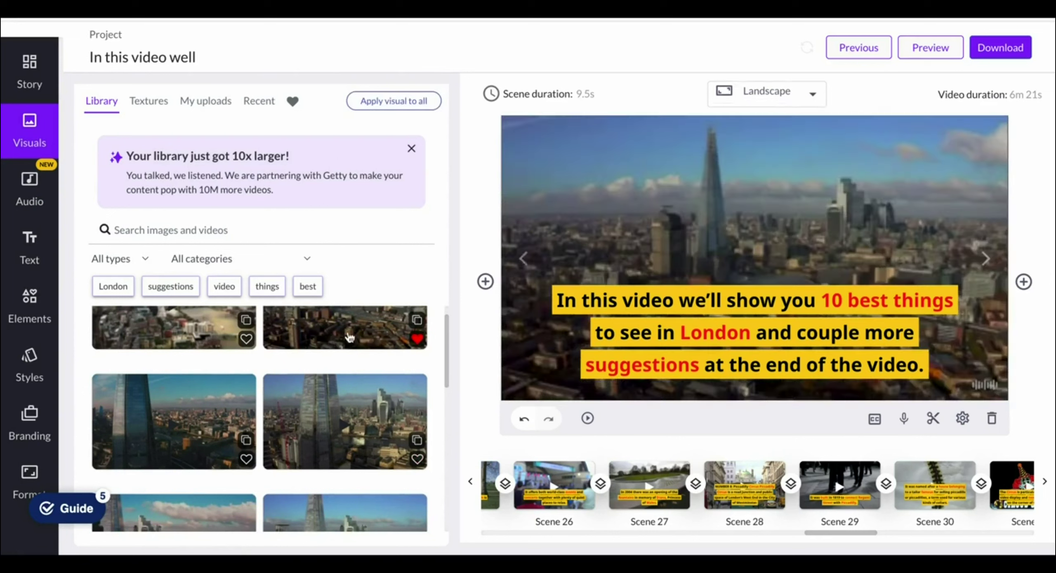